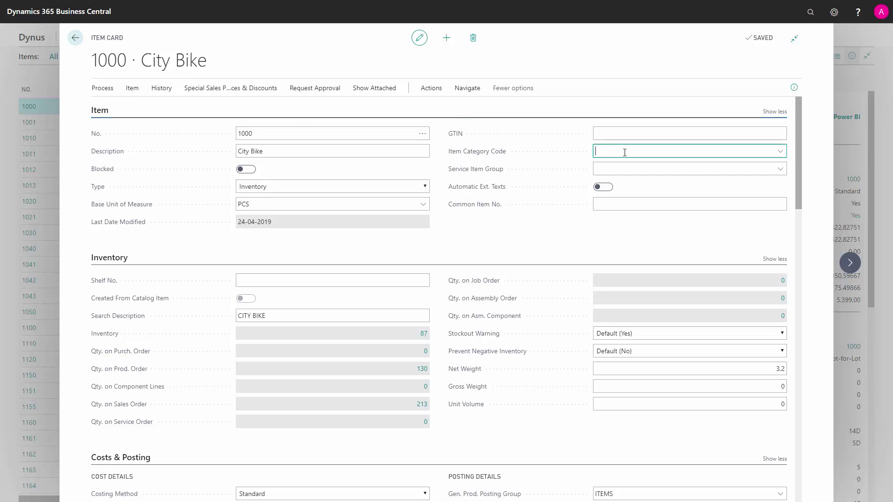
- Look through the full item category list, view the OWN_DESIGN category card, and return to the item card without assigning a category
left_click(715, 147)
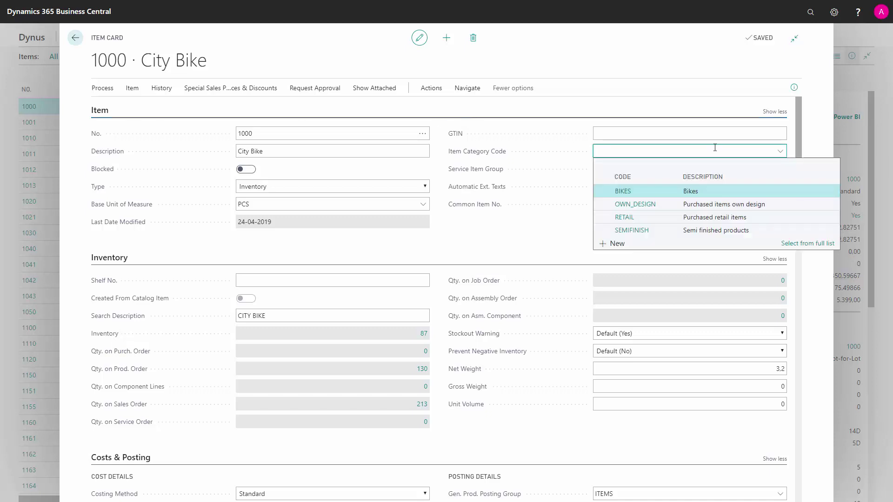
left_click(803, 243)
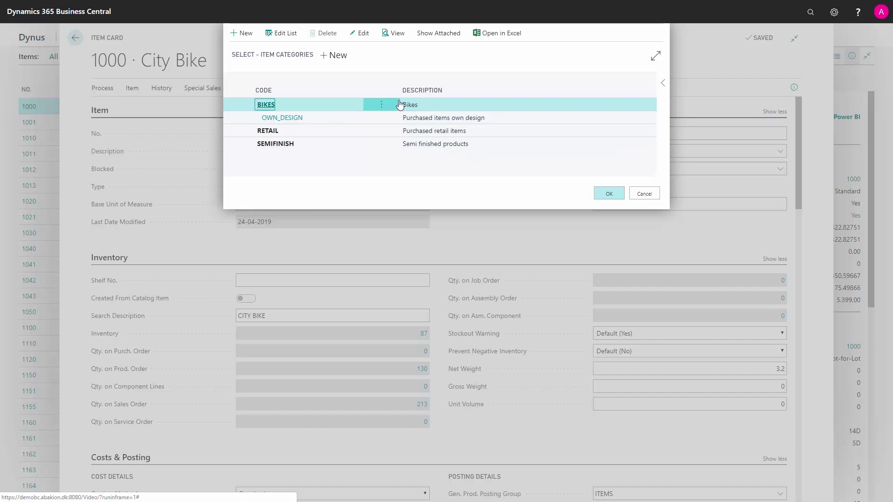
left_click(424, 118)
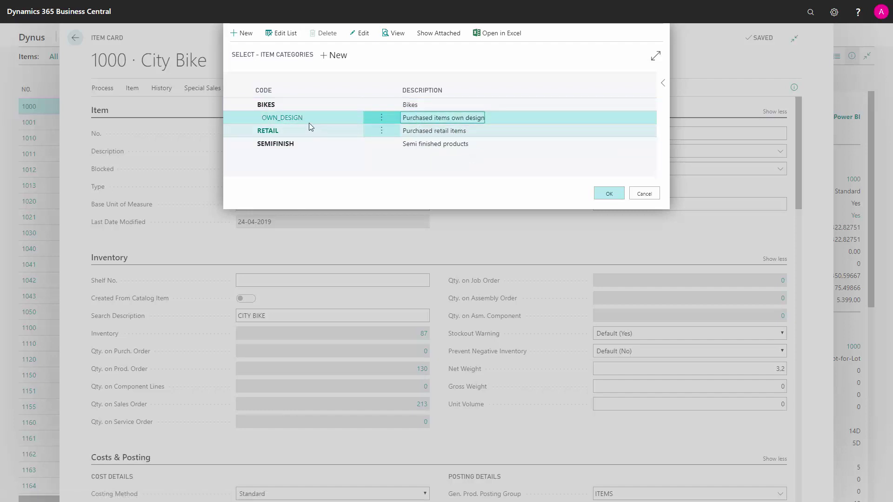
left_click(363, 36)
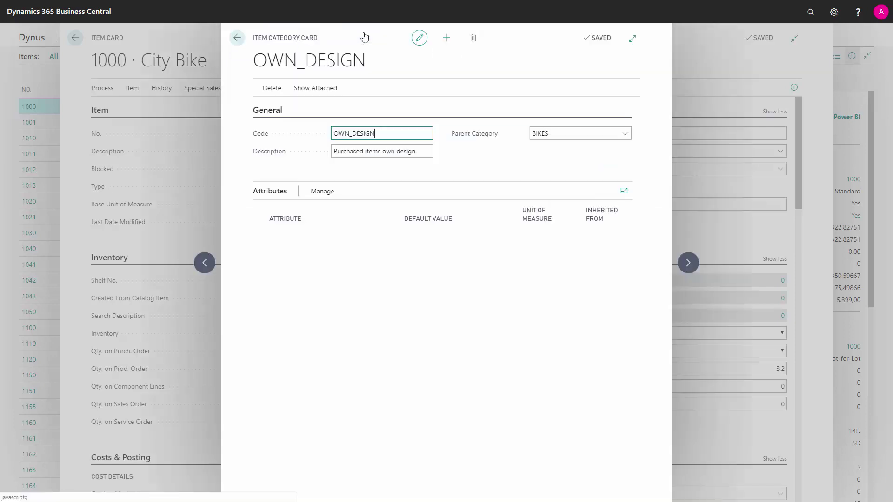
mouse_move(471, 138)
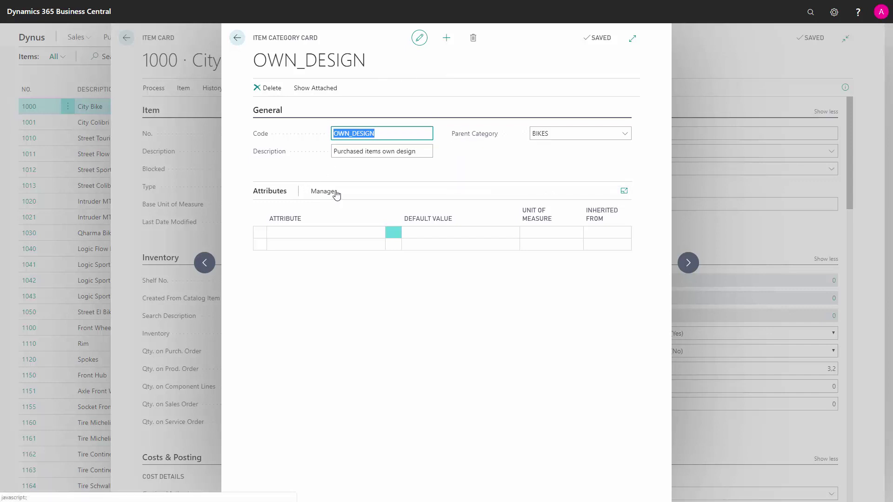
left_click(238, 39)
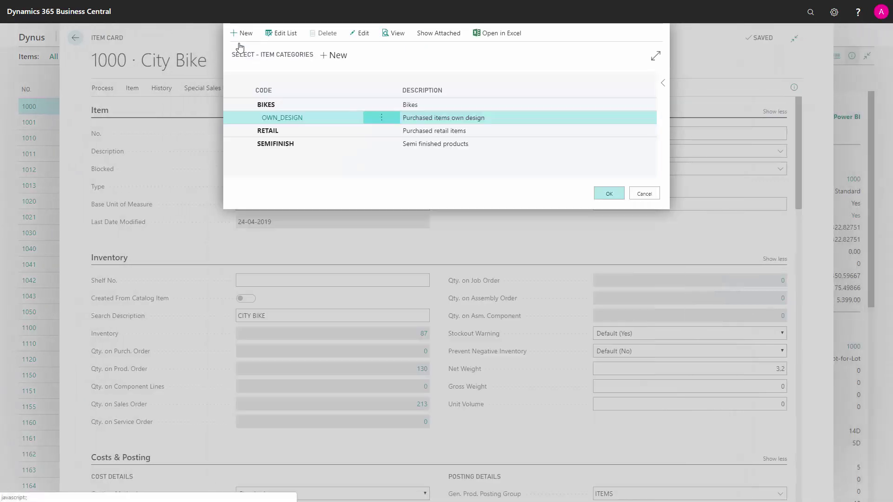
left_click(644, 194)
left_click(610, 207)
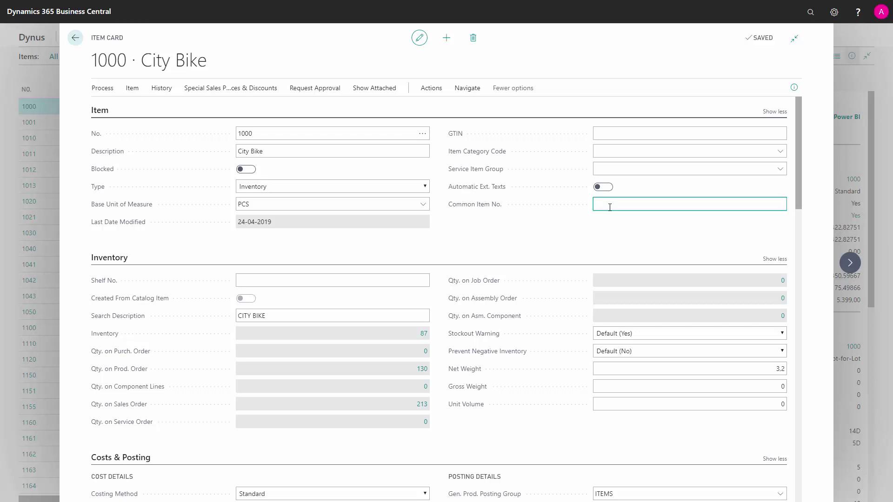
- Review the Inventory section of the City Bike card, including the options available for Stockout Warning
left_click_drag(799, 172, 798, 202)
mouse_move(475, 197)
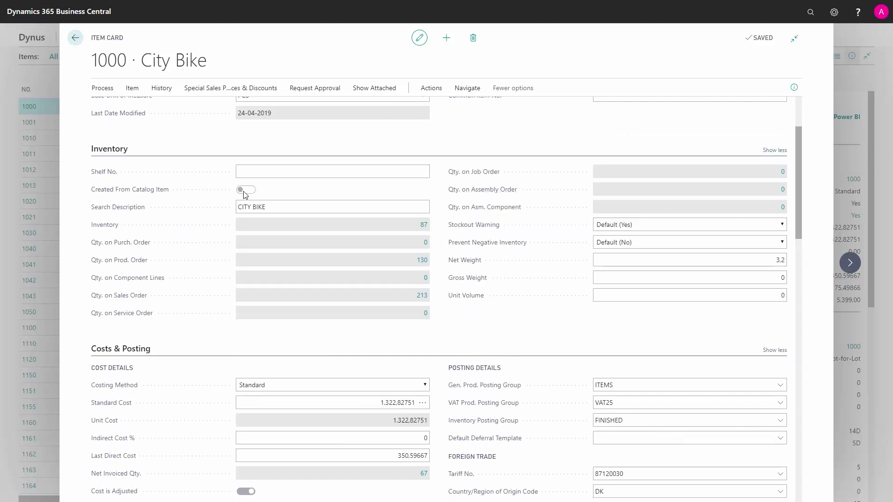
mouse_move(138, 197)
mouse_move(482, 229)
left_click(643, 230)
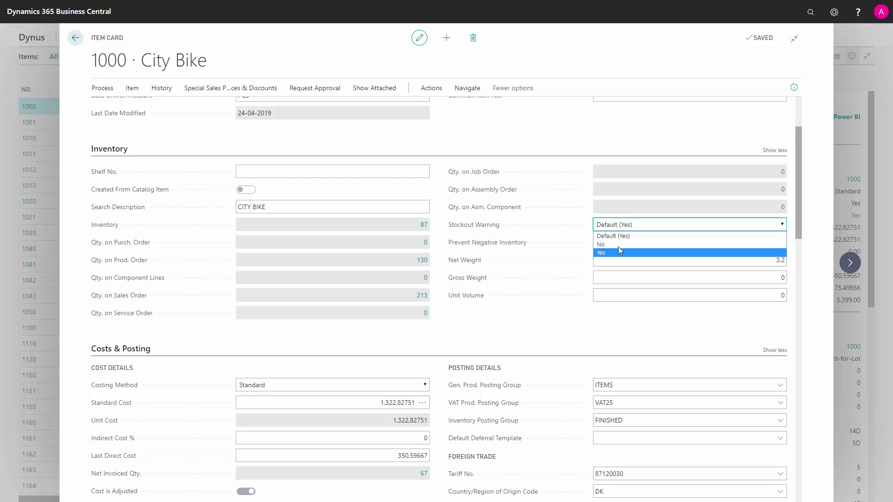
left_click(646, 223)
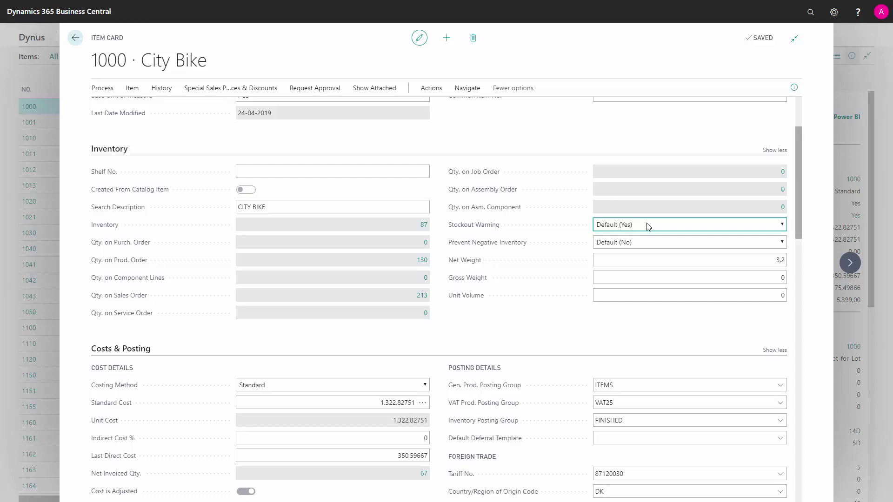
- Review the Tariff No. and Country/Region of Origin Code under Foreign Trade in the Costs & Posting section
left_click_drag(798, 191, 793, 241)
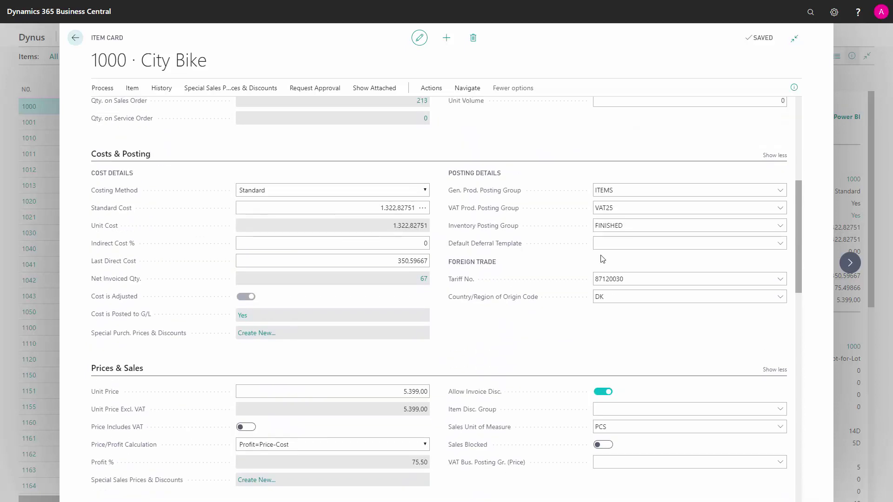
left_click(607, 279)
left_click_drag(627, 279, 583, 282)
left_click(616, 297)
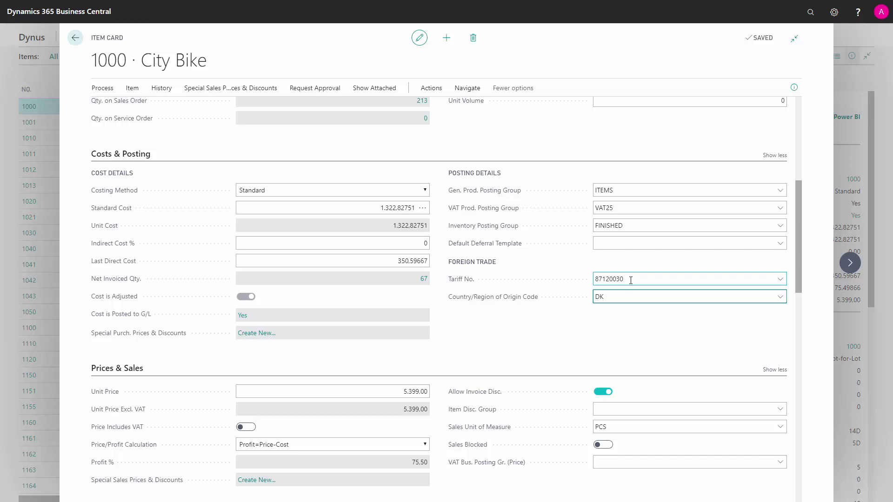
left_click_drag(631, 280, 589, 280)
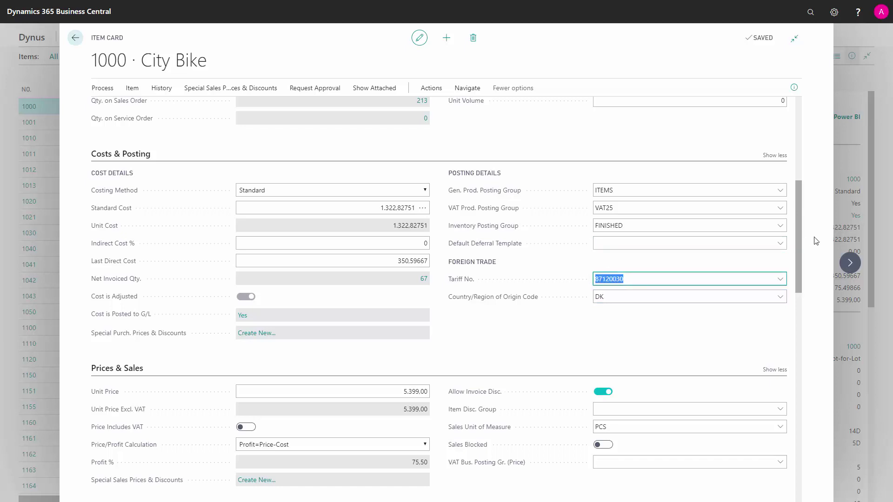
- Examine the Unit Price, Unit Price Excl. VAT and Price Includes VAT fields in the Prices & Sales section
left_click_drag(798, 237, 797, 278)
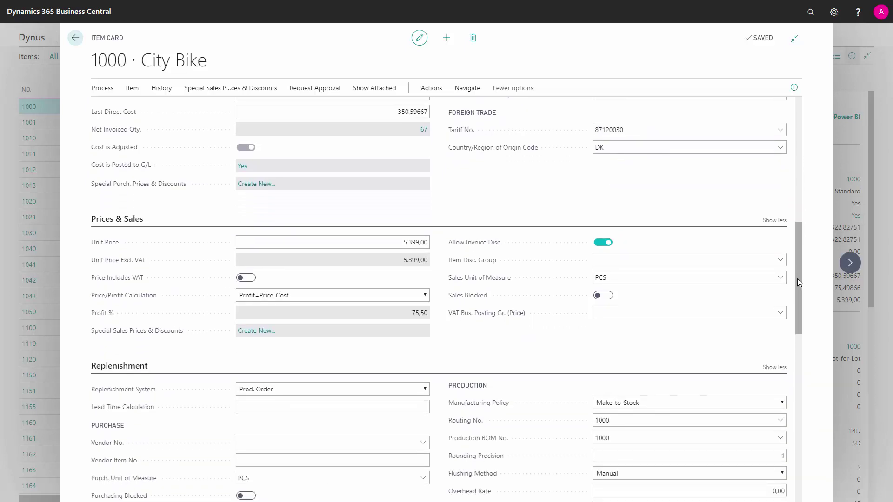
left_click(309, 241)
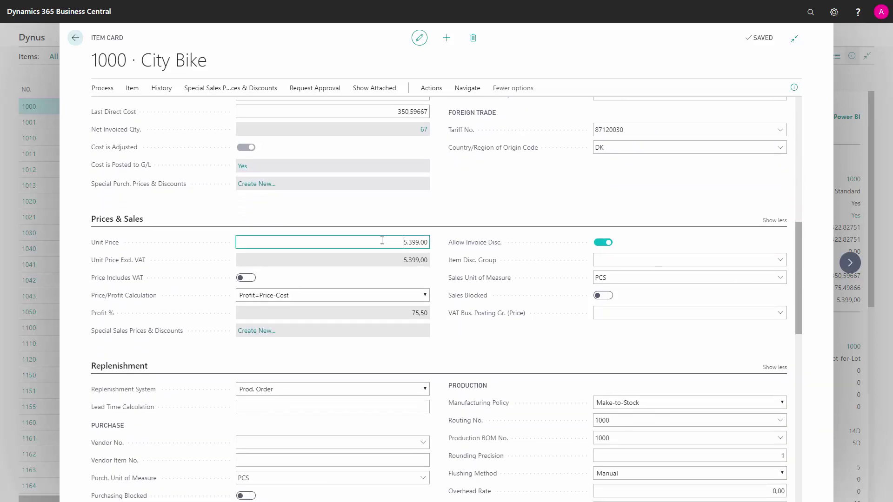
left_click_drag(403, 242, 429, 245)
left_click(412, 240)
left_click_drag(401, 237, 436, 244)
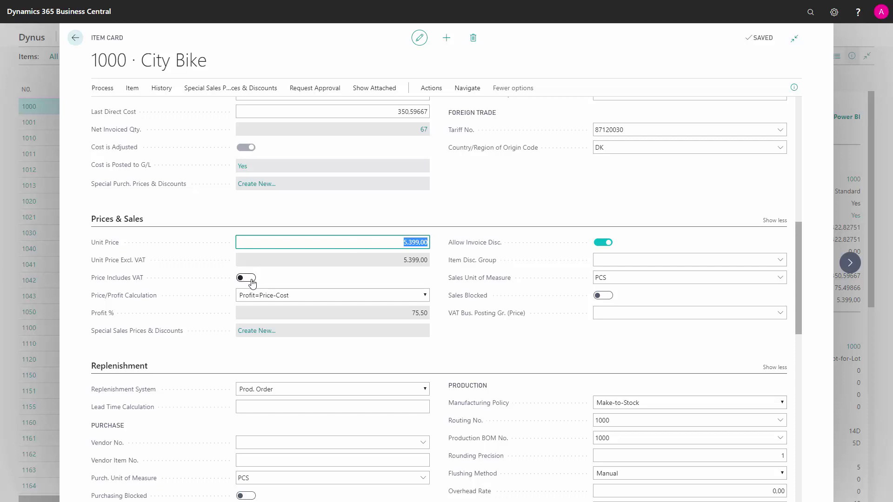
left_click(400, 264)
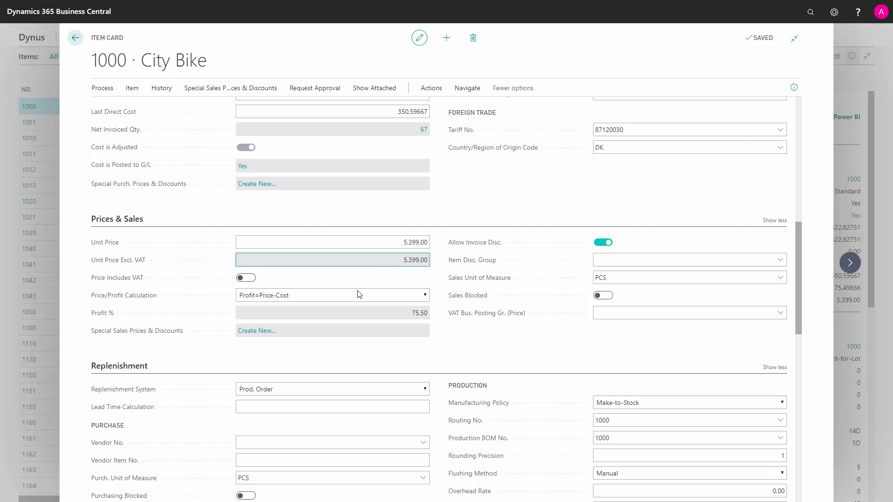
- Try Price=Cost+Profit as the Price/Profit Calculation method, and restore it to Profit=Price-Cost
left_click(321, 296)
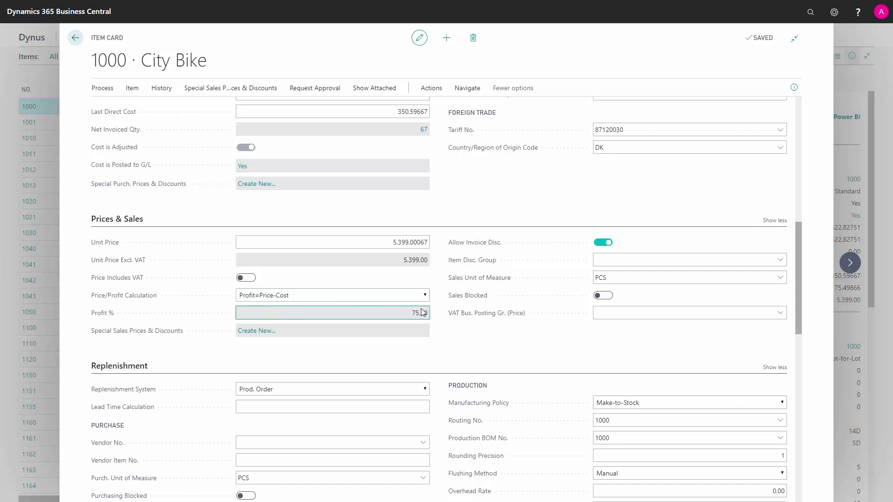
left_click(386, 297)
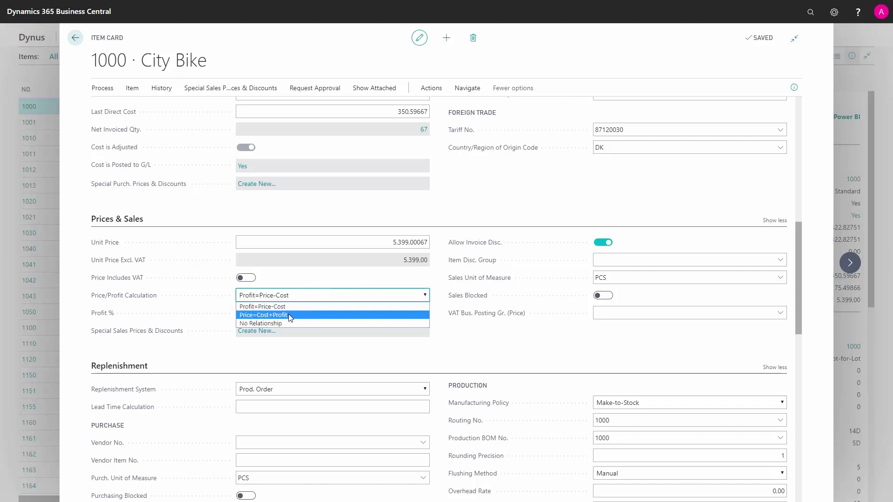
left_click(289, 315)
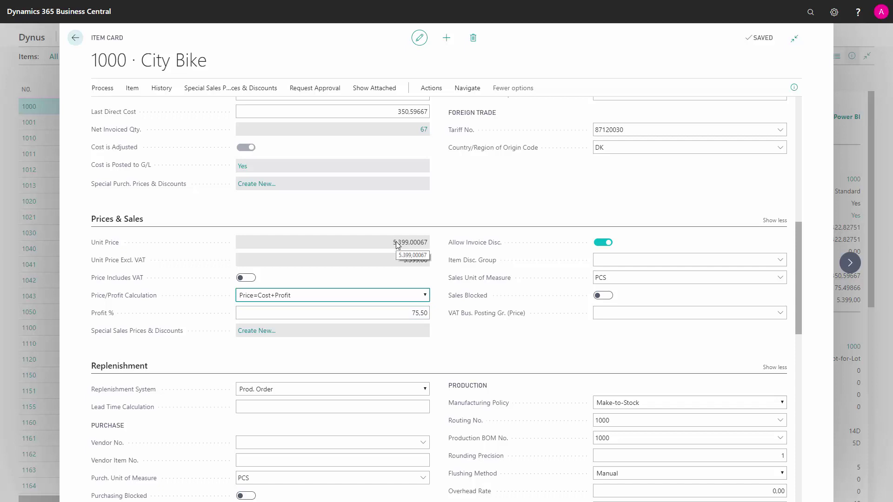
left_click(338, 296)
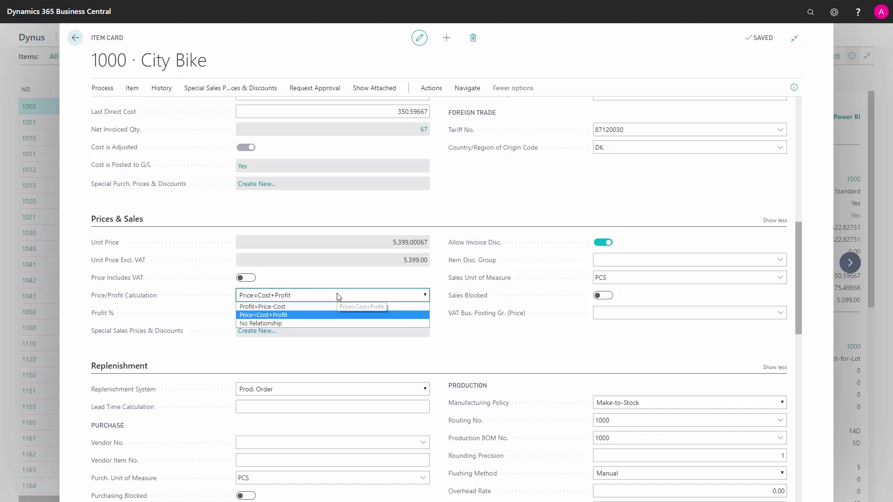
left_click(298, 307)
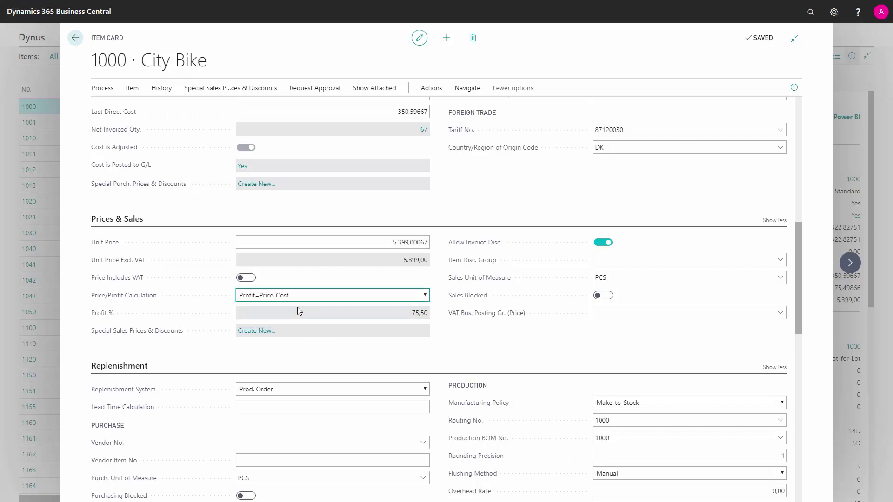
- Remove the extra decimals from the item's Unit Price so it is set to 5.399.00
left_click(408, 242)
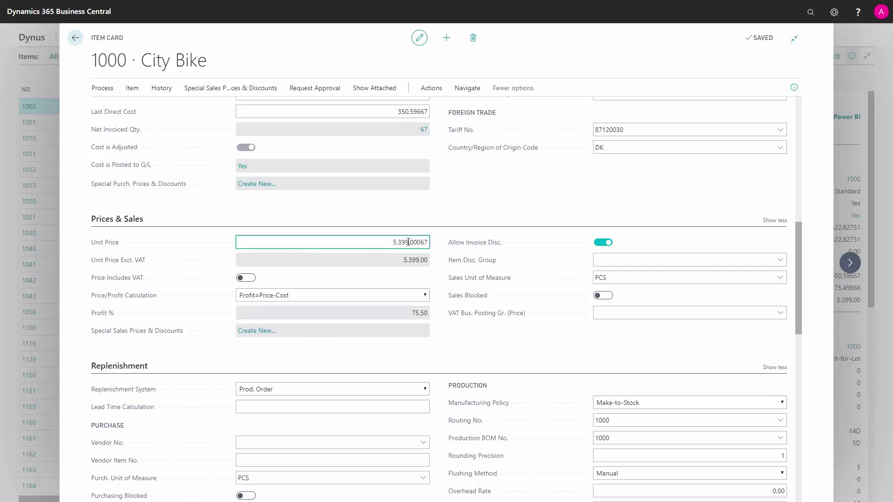
left_click_drag(417, 242, 437, 245)
key("BackSpace")
key("Tab")
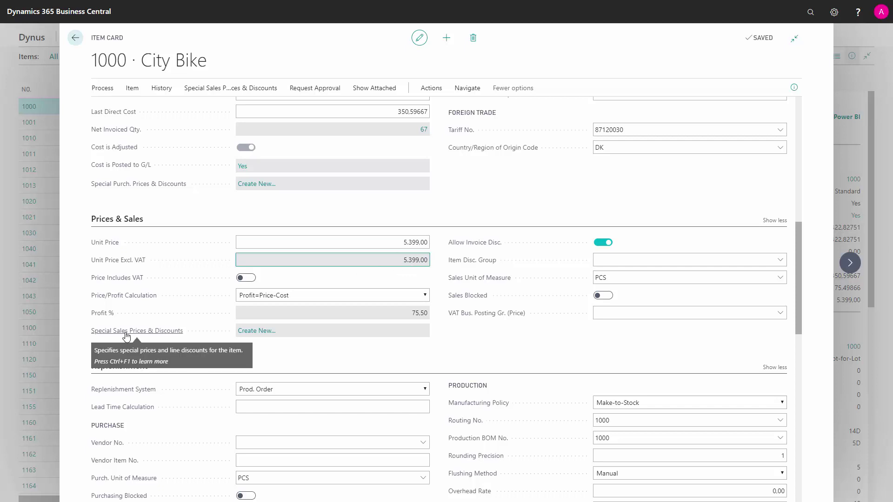
- Review the choices for creating special sales prices or discounts, plus the item discount group, sales unit, sales blocking and VAT price posting fields
left_click(255, 333)
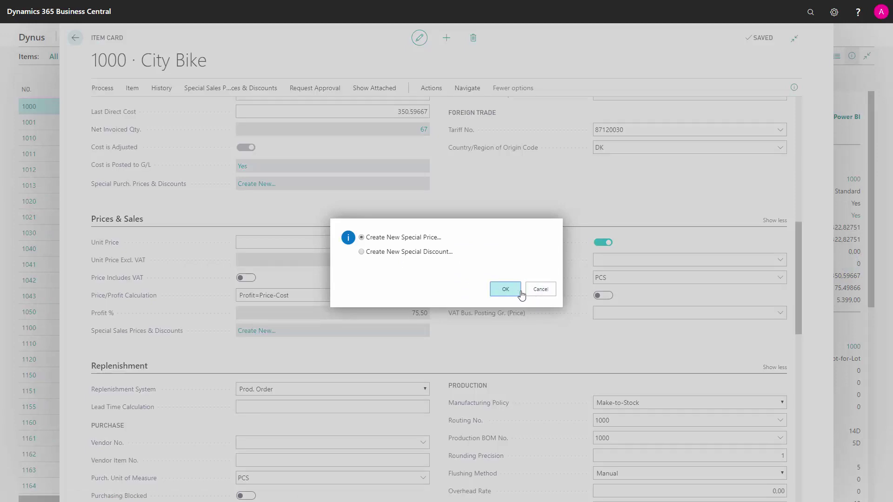
left_click(540, 290)
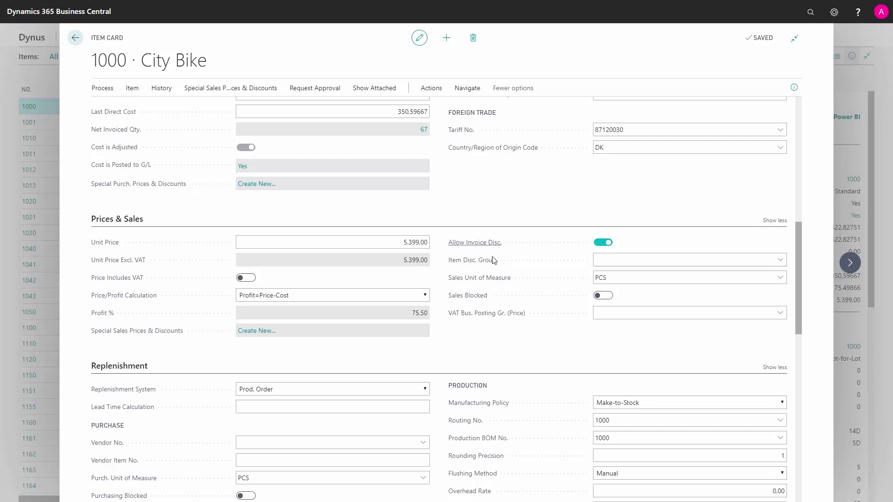
mouse_move(476, 265)
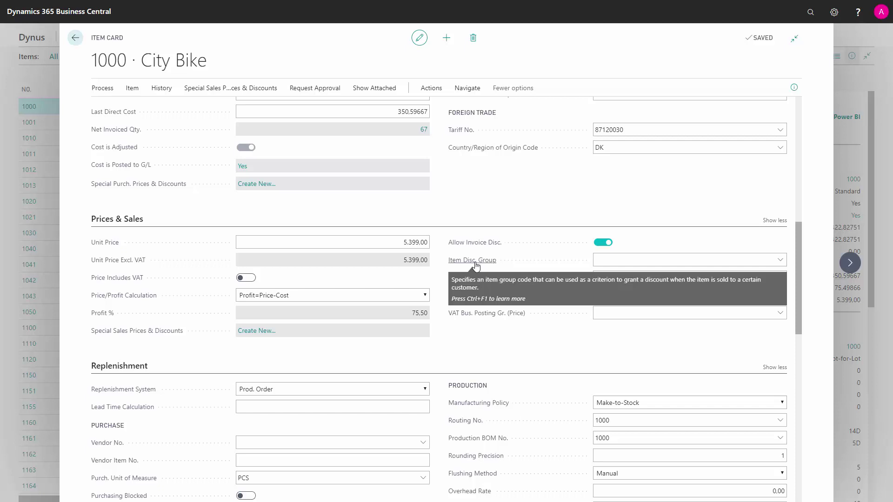
left_click(606, 260)
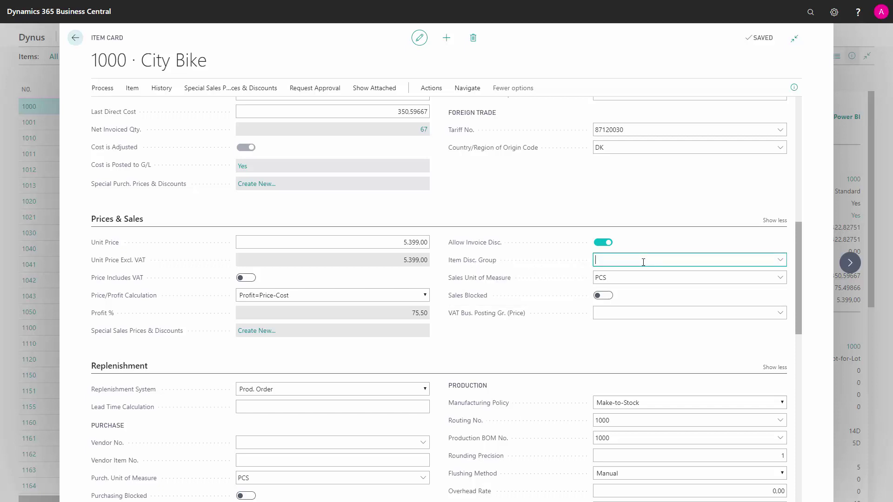
left_click(543, 278)
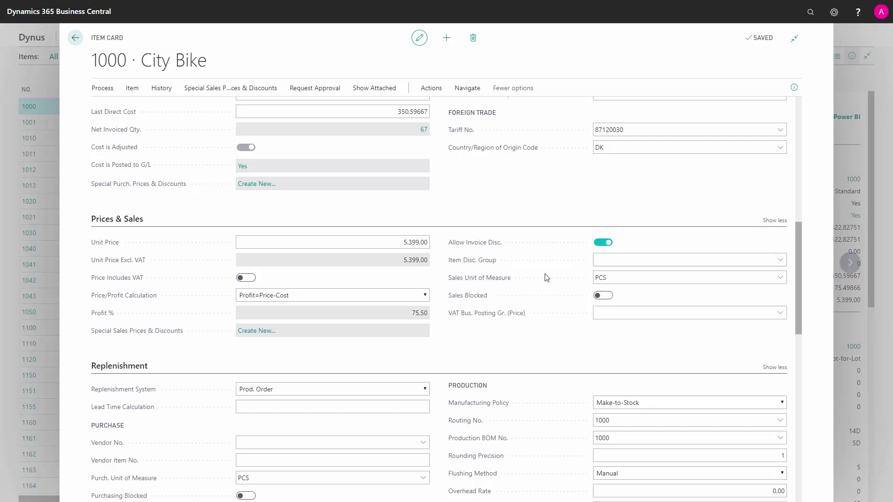
left_click(625, 281)
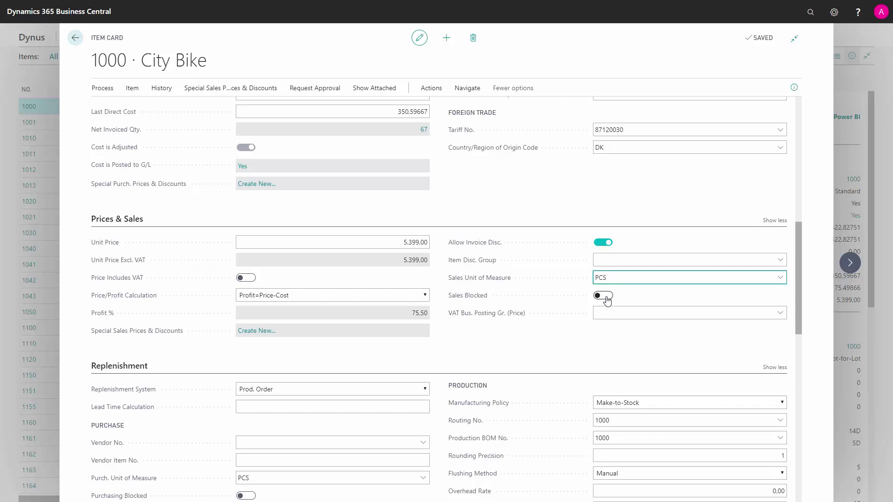
mouse_move(480, 298)
mouse_move(510, 316)
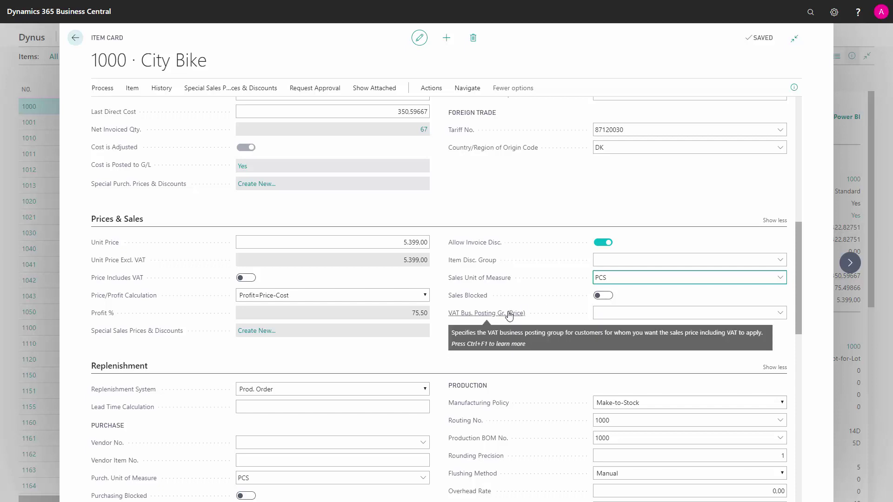